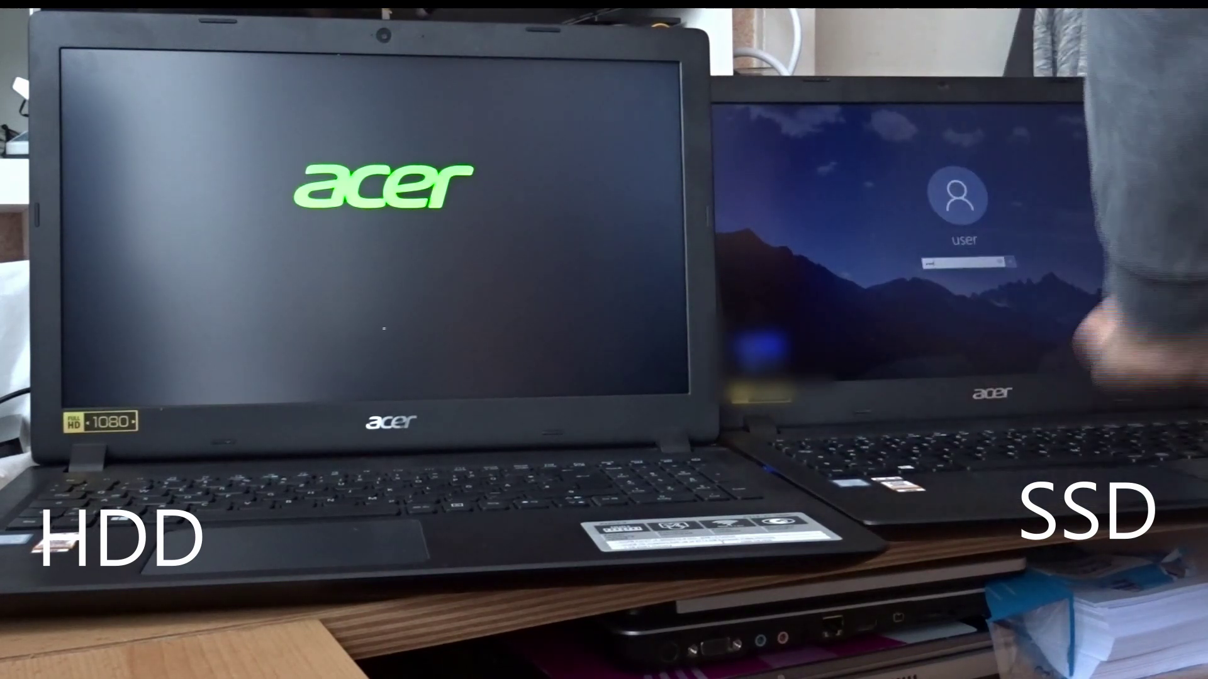
key("Return")
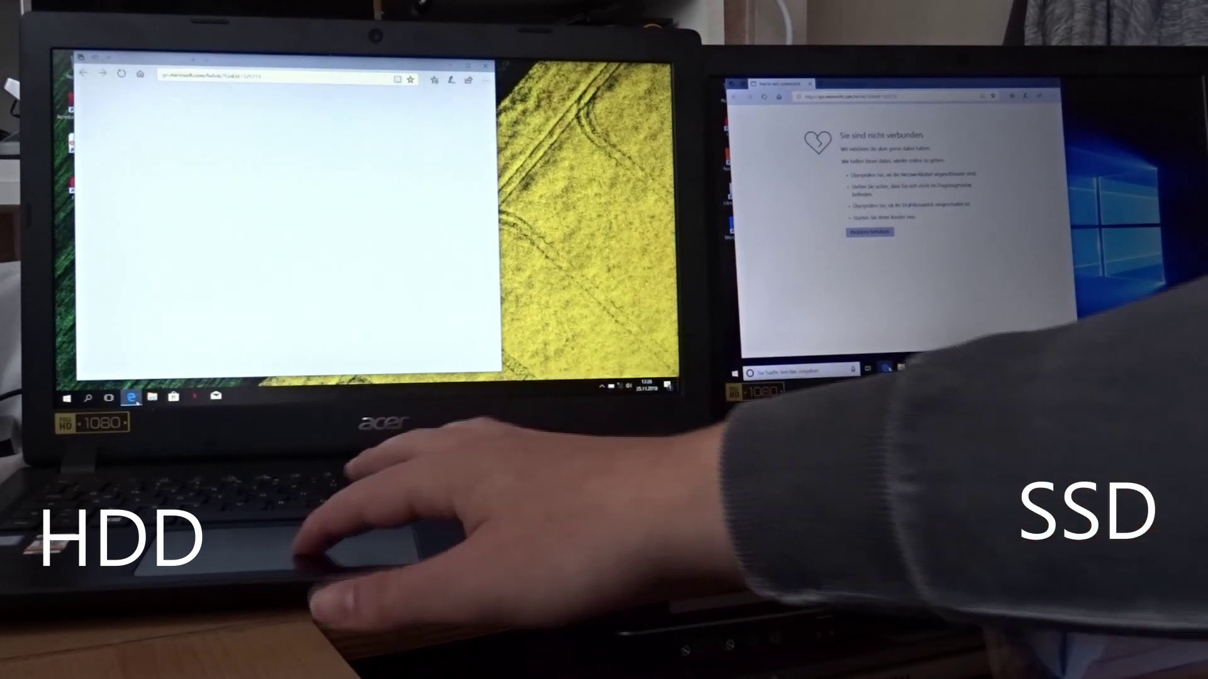
left_click(450, 67)
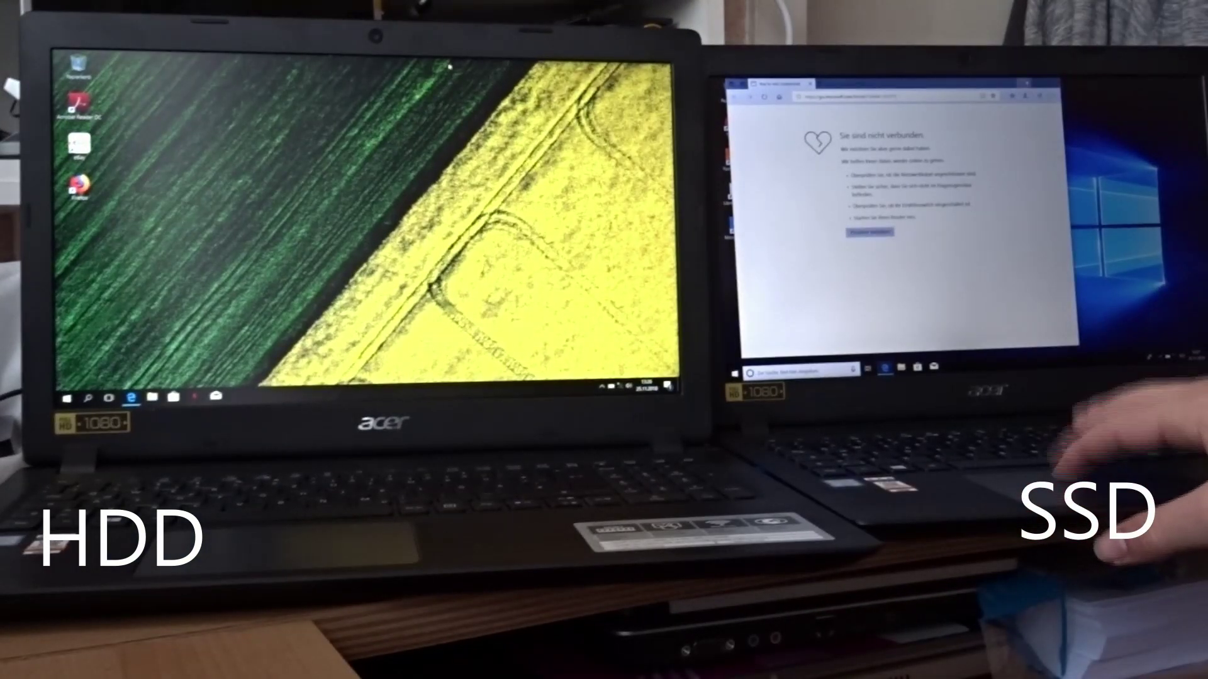
left_click(1003, 84)
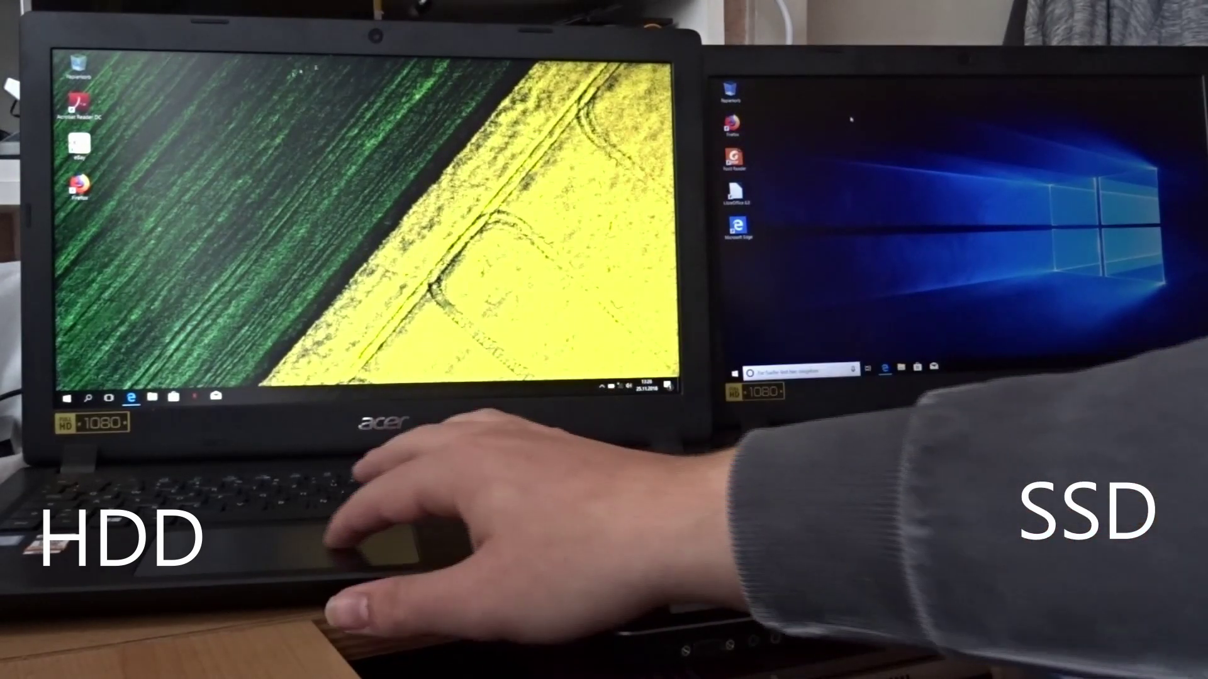
double_click(80, 187)
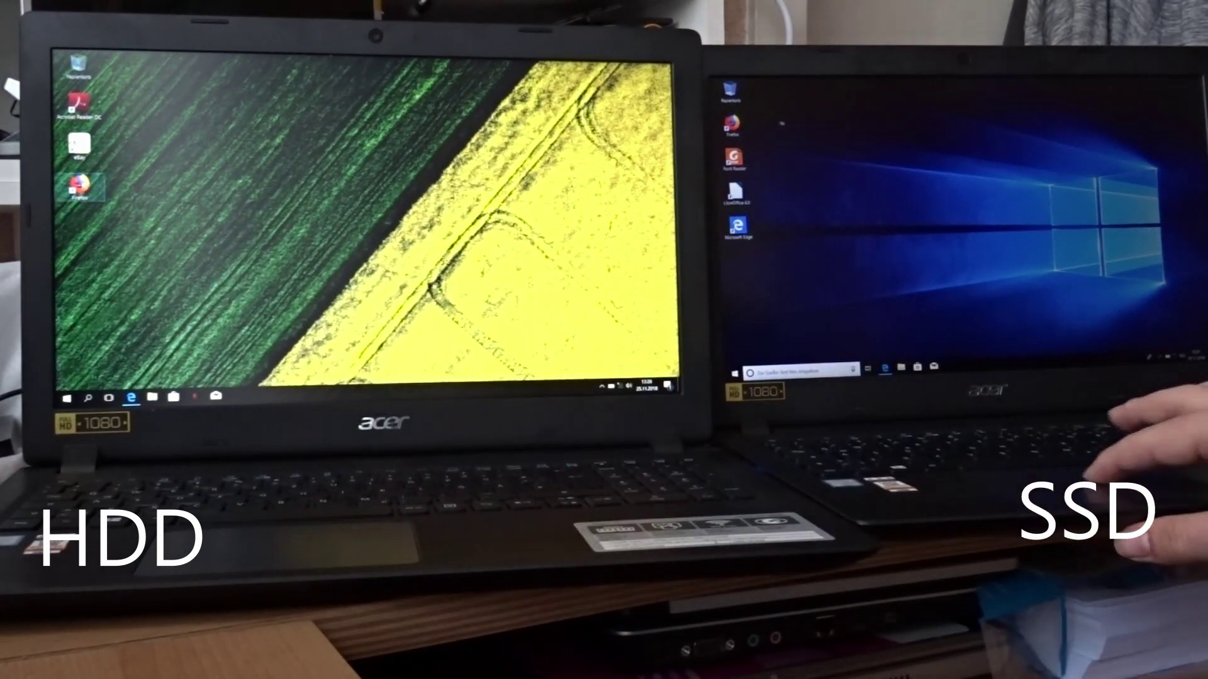
double_click(734, 128)
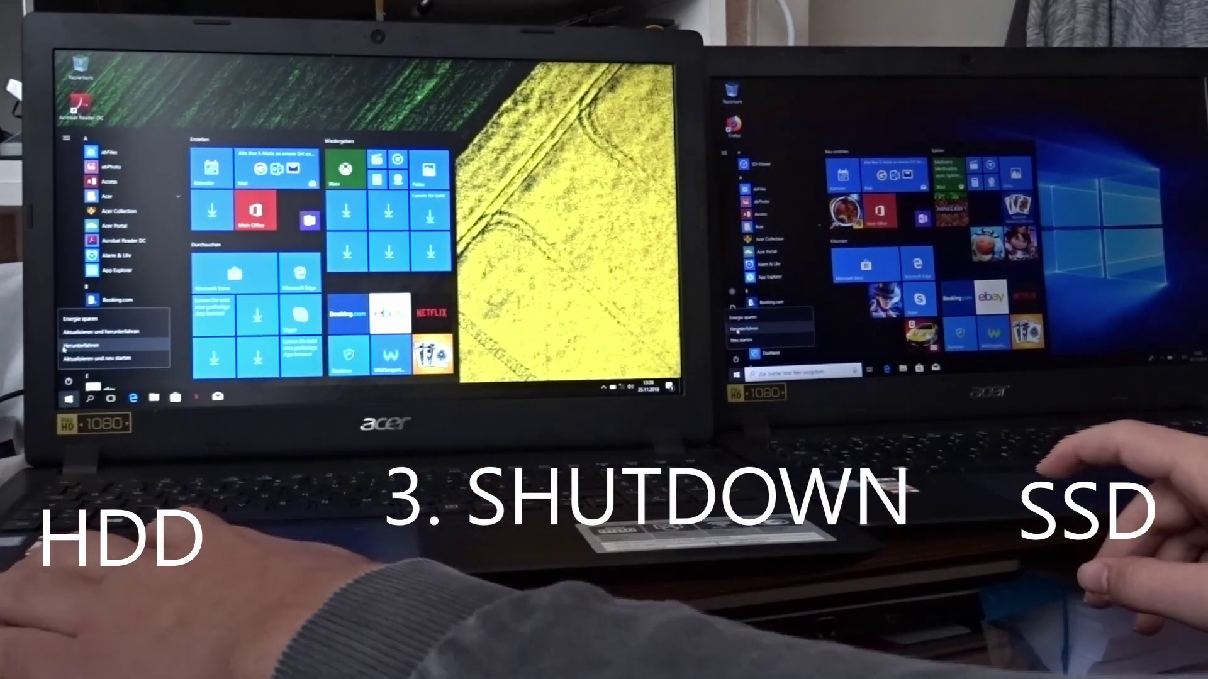
left_click(64, 345)
left_click(738, 329)
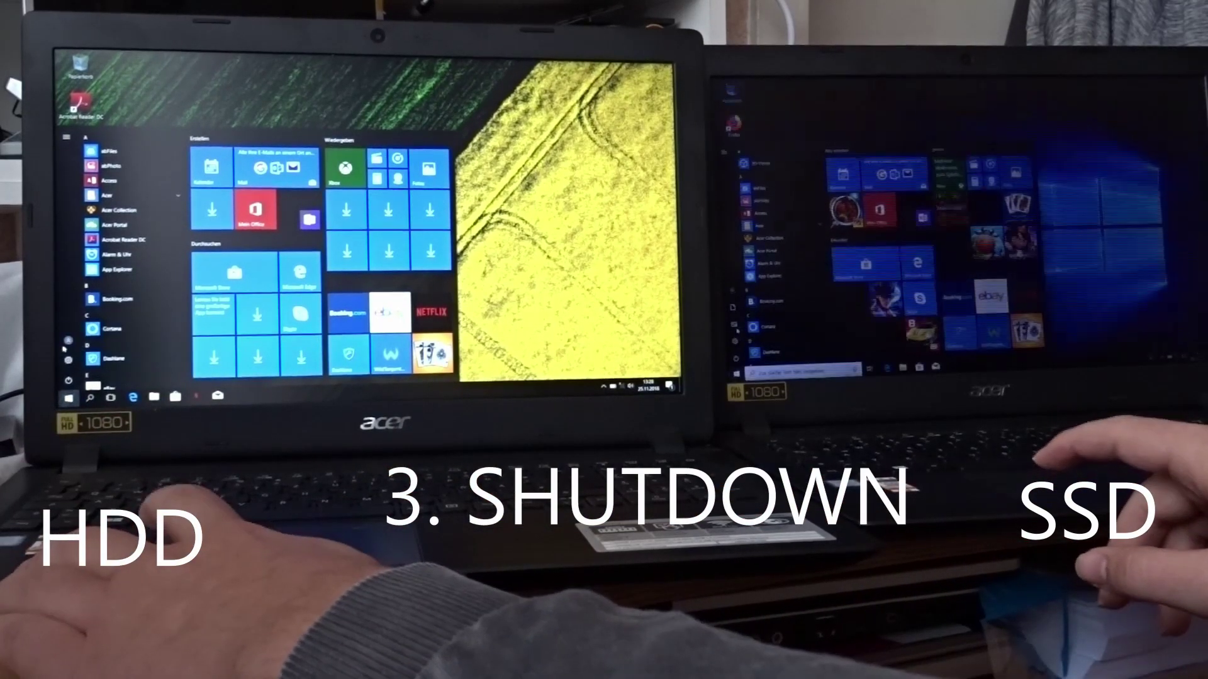